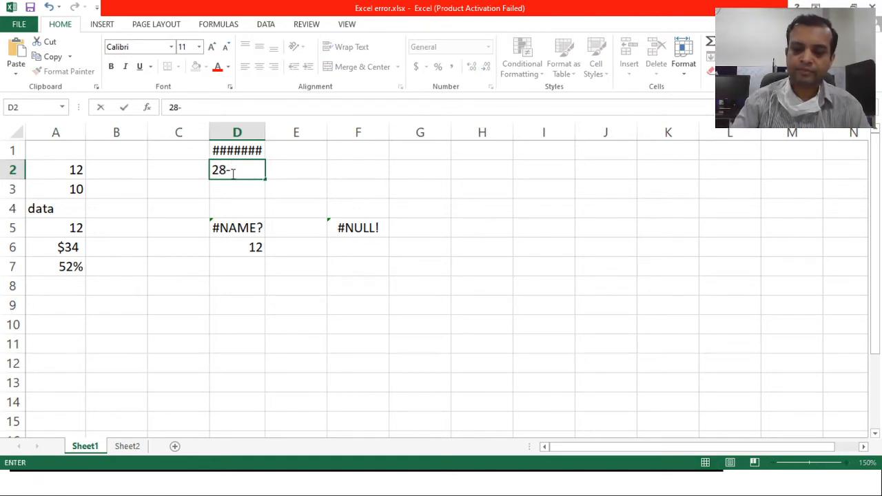
Step: Enter the date 28-10-2020 in cell D2 and widen column D so the full dates fit
text(10-2020)
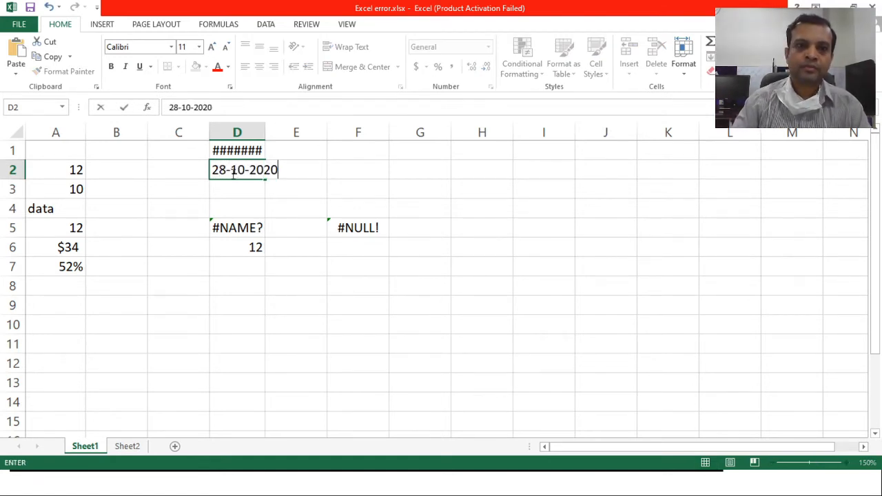
key(Return)
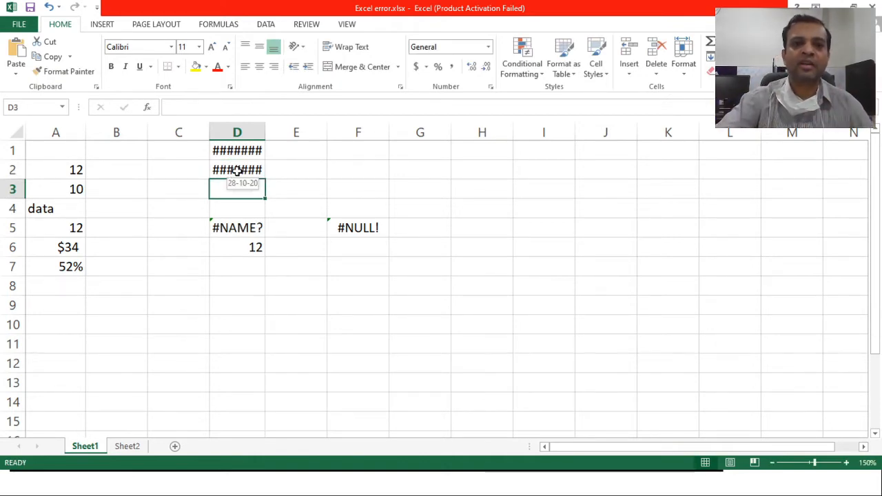
drag(264, 129, 298, 125)
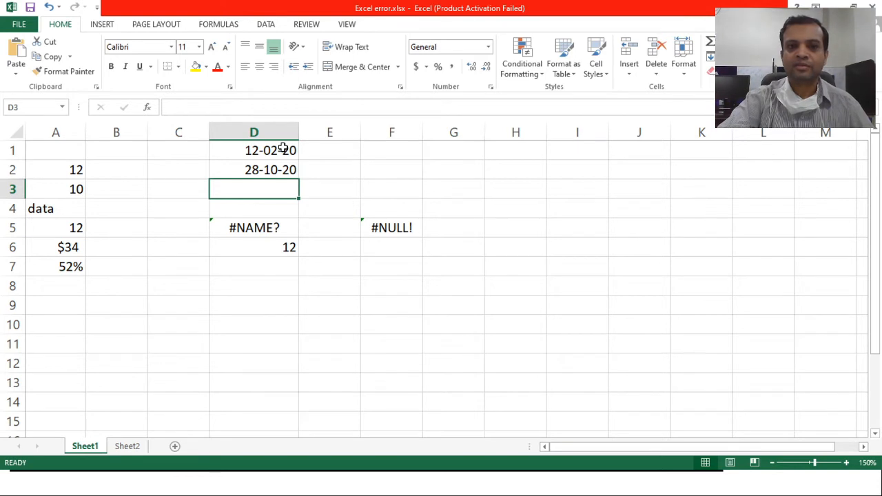
Step: Enter the formula =sum(a2:a4) in cell D8
click(252, 228)
click(257, 267)
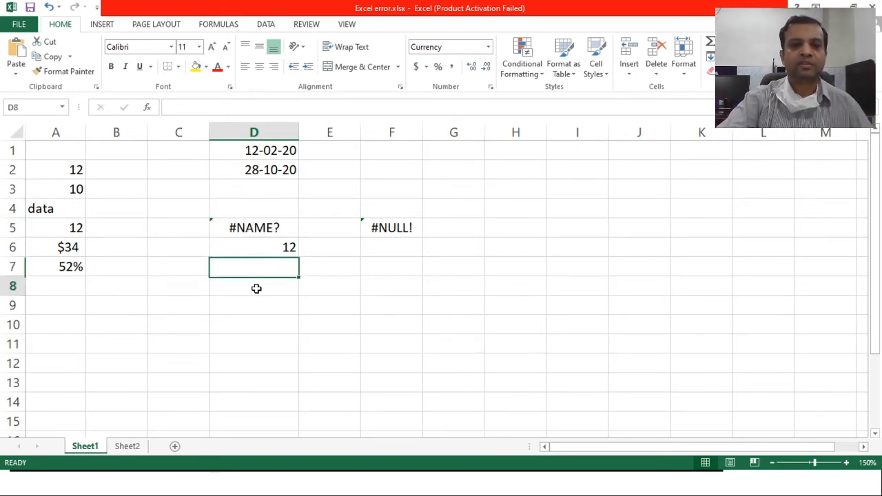
click(255, 286)
text(=)
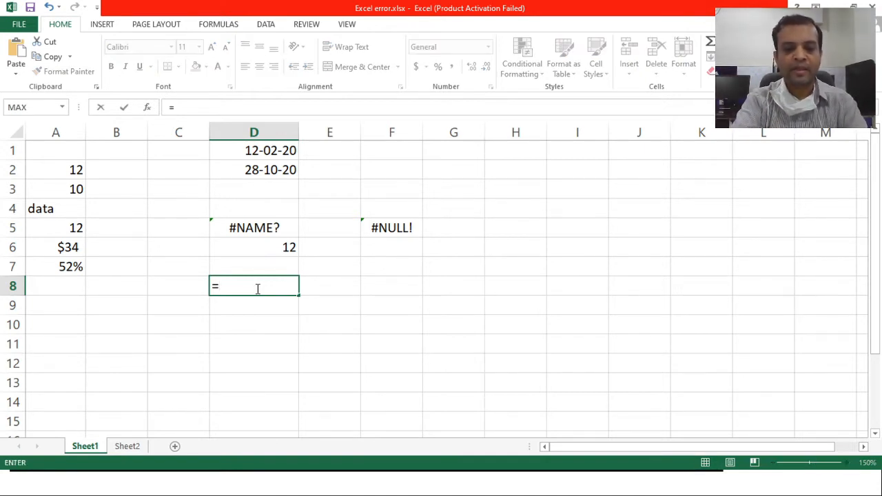
text(sum)
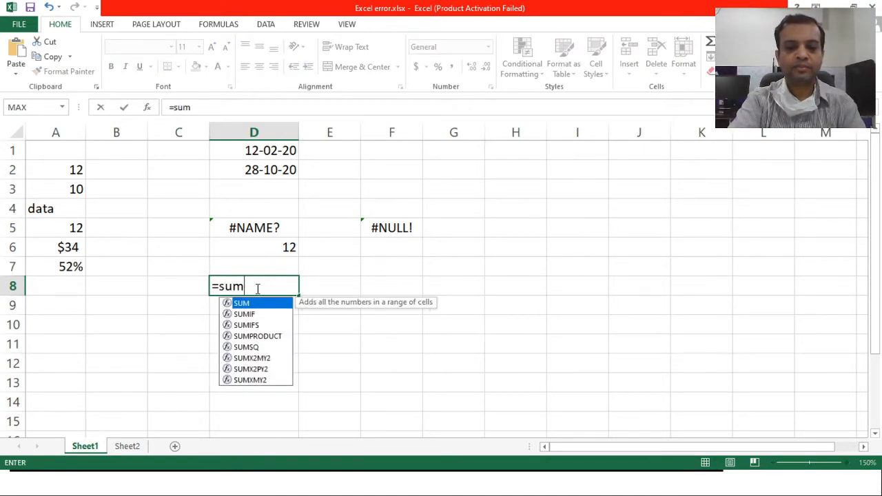
text(()
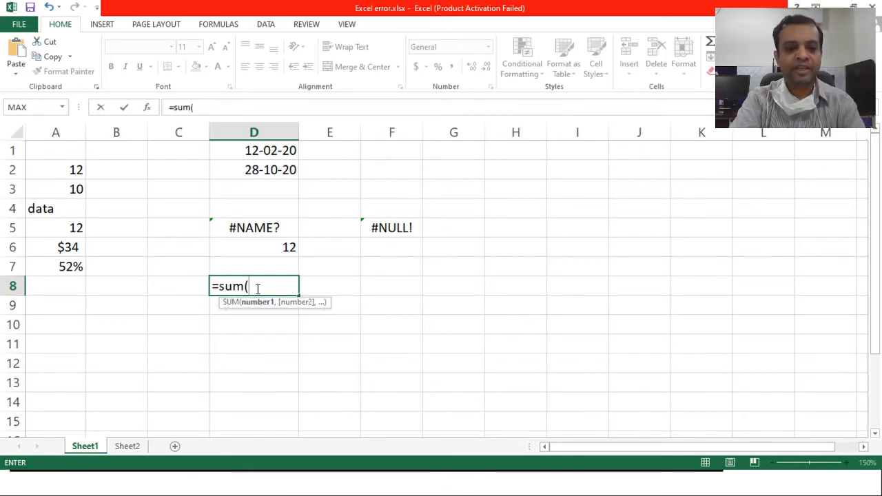
text(a2:)
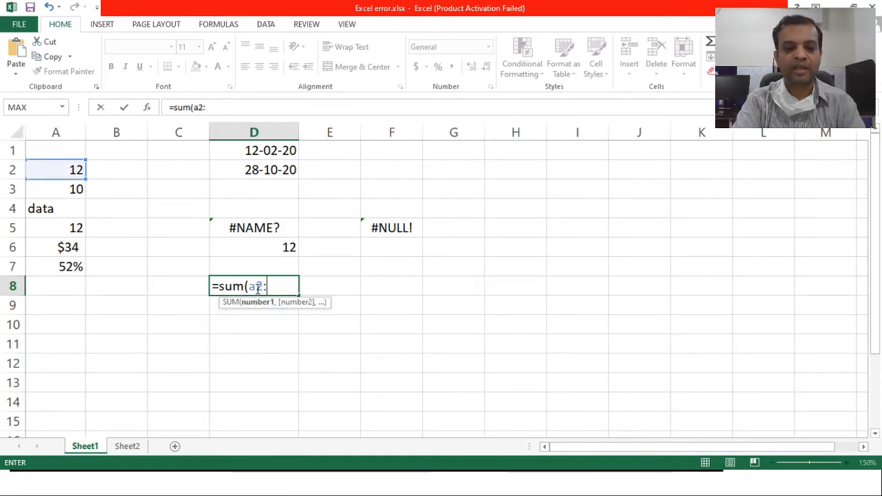
text(a4))
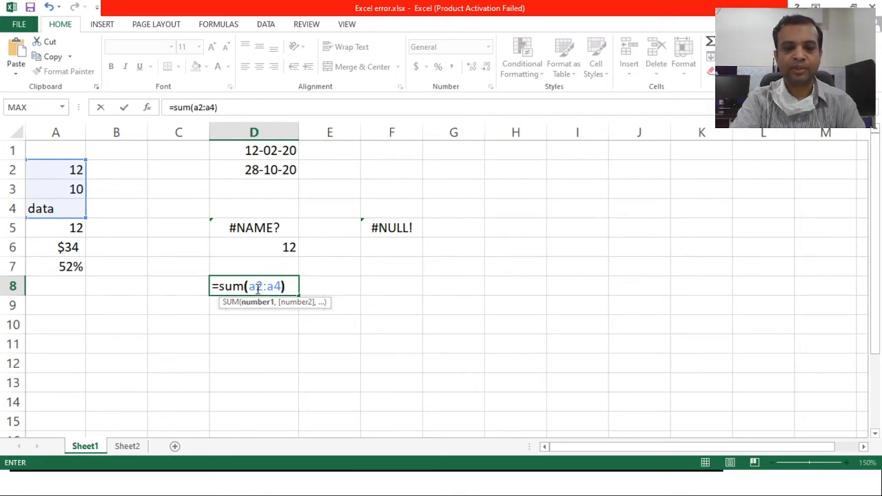
key(Return)
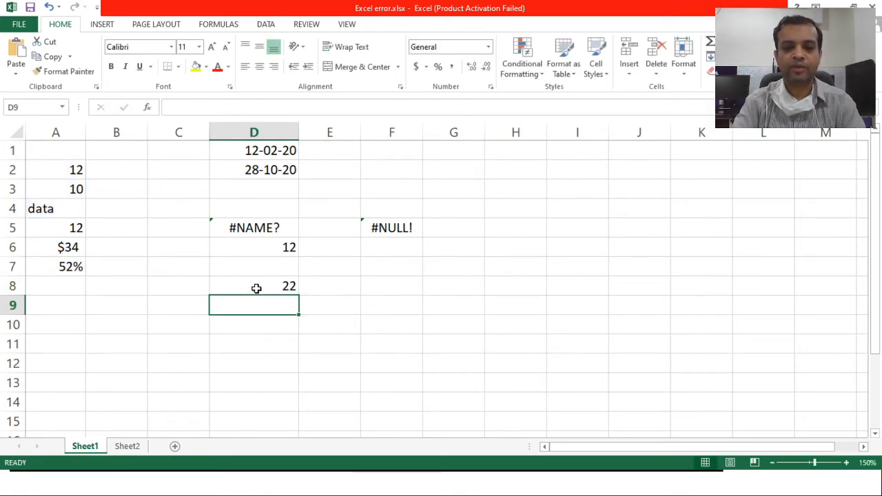
Step: Misspell the function name in cell D8 so the formula reads =SaM(A2:A4)
click(257, 288)
double_click(256, 288)
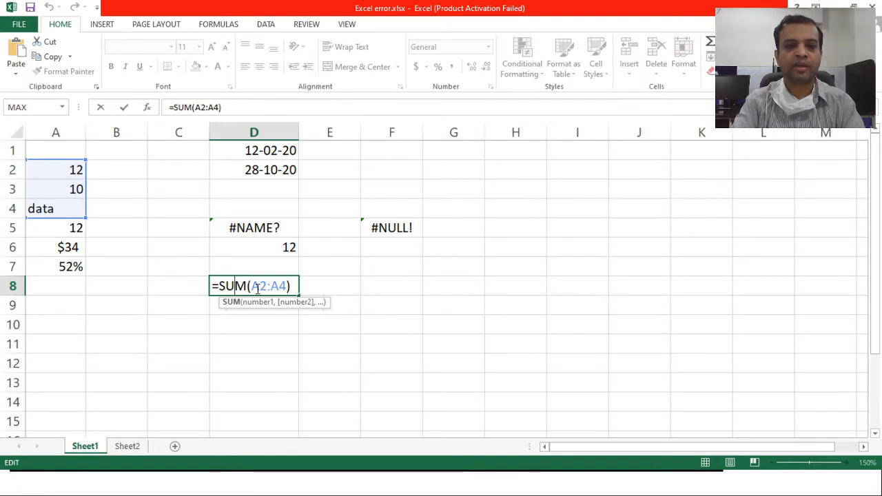
key(BackSpace)
text(a)
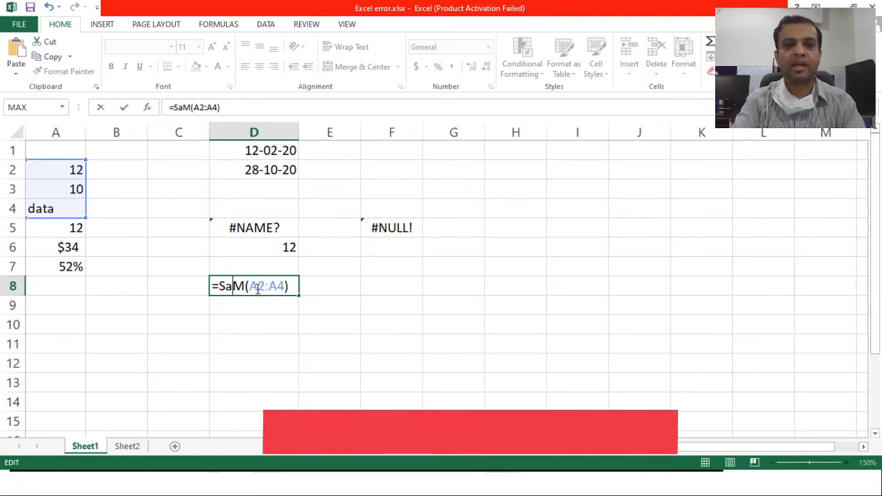
key(Return)
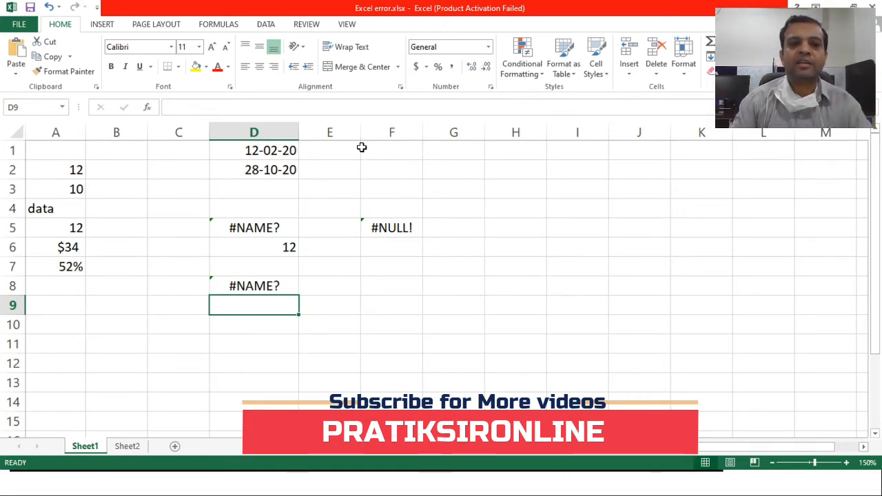
Step: Check the formula in cell F5 and enter =sum(a2 a7) in D9, with a space between the references instead of a colon
click(381, 229)
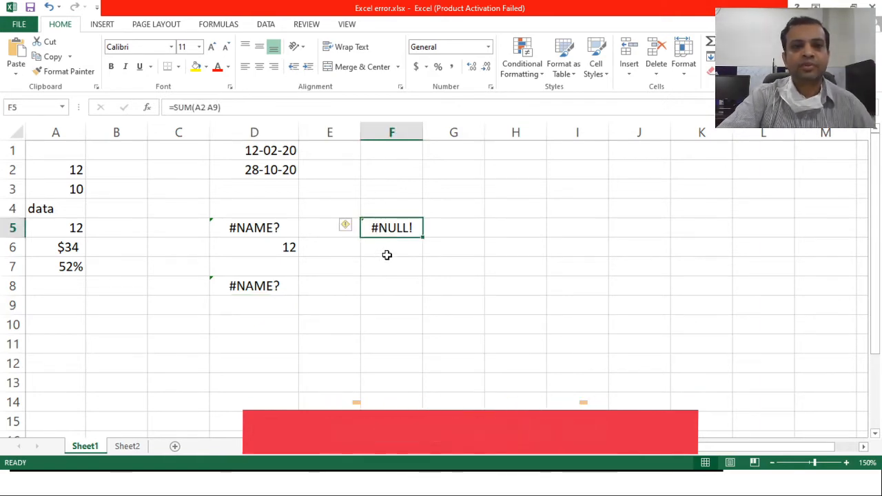
click(249, 309)
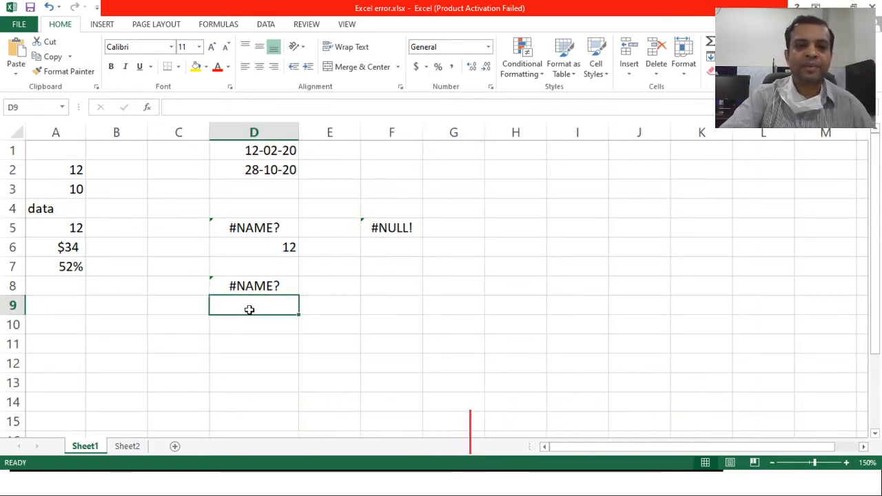
text(=sum()
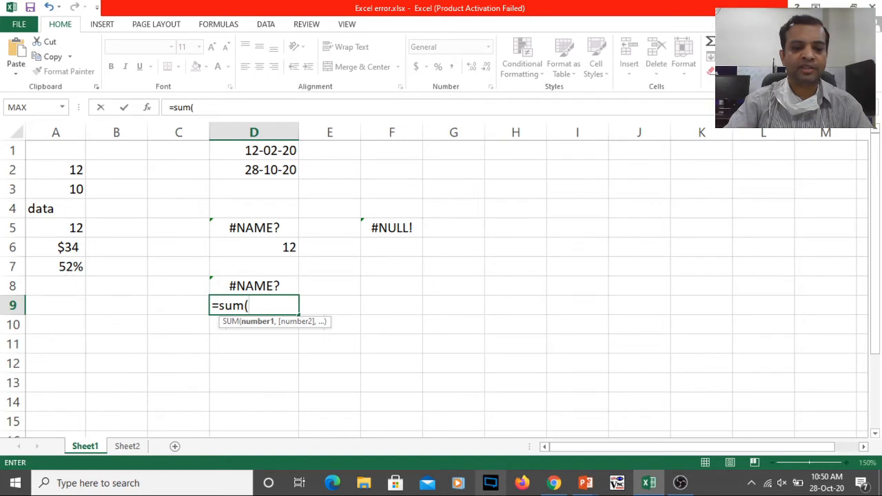
text(a2)
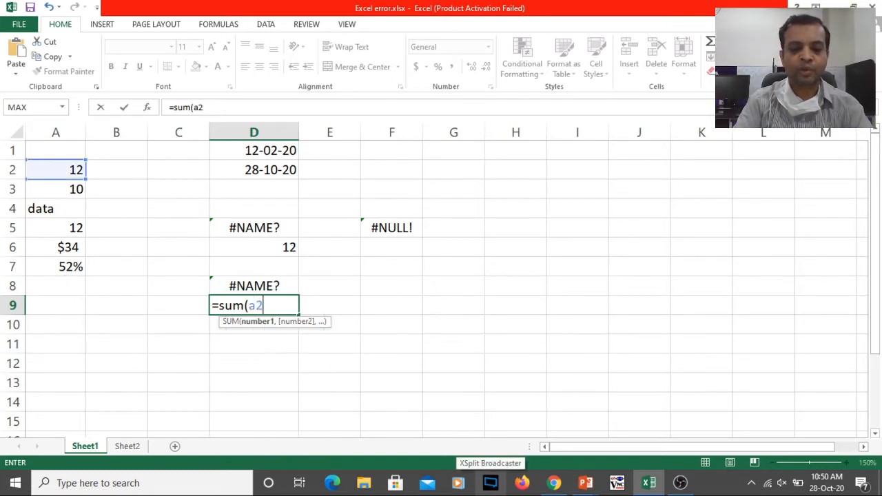
text( a7)
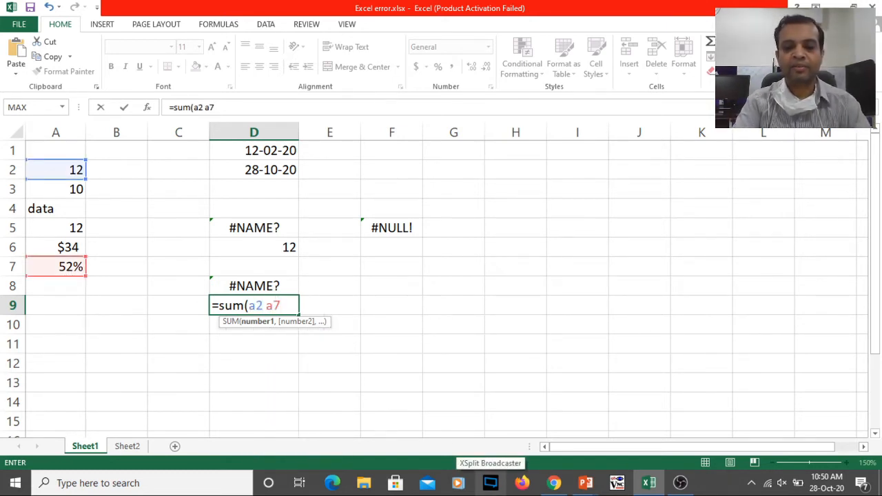
text())
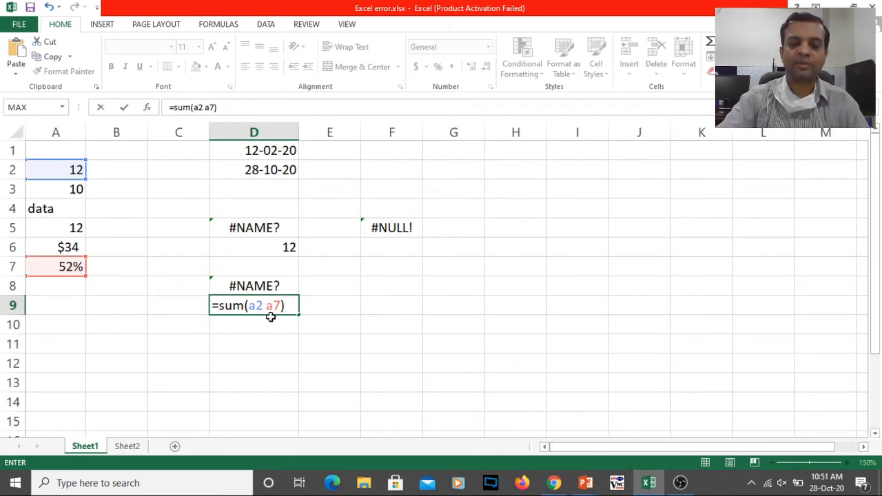
key(Return)
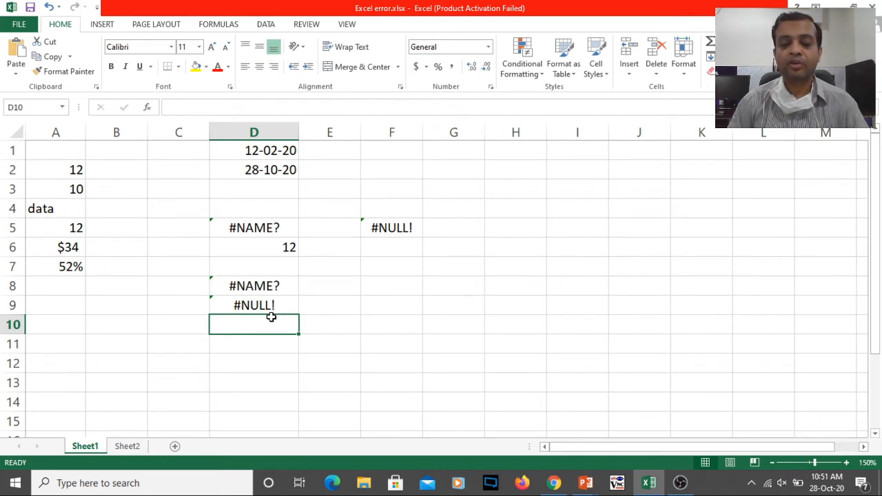
Step: Correct the formula in cell D9 to =SUM(A2:A7) and narrow column D slightly
key(Up)
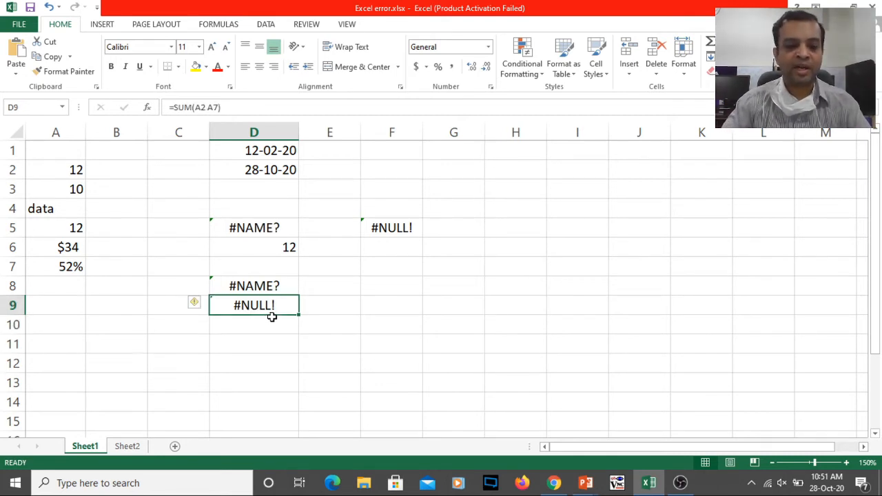
double_click(272, 317)
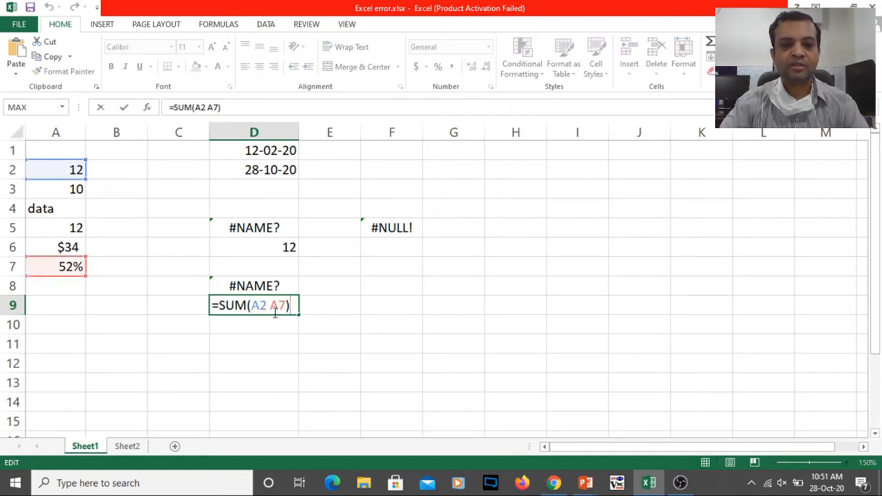
click(267, 304)
text(:)
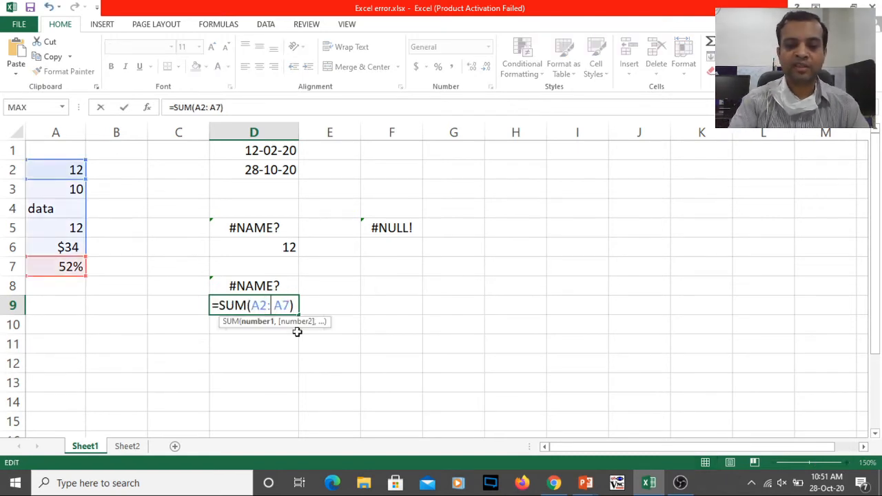
key(Delete)
key(Return)
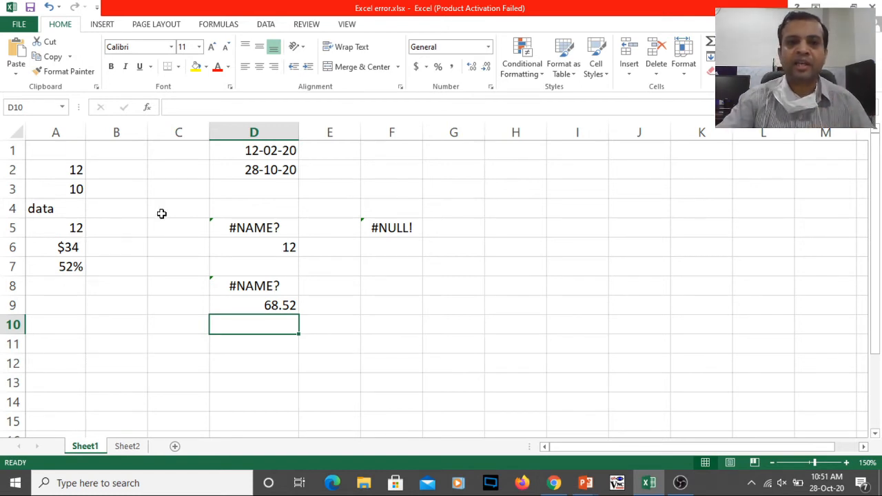
drag(297, 131, 276, 131)
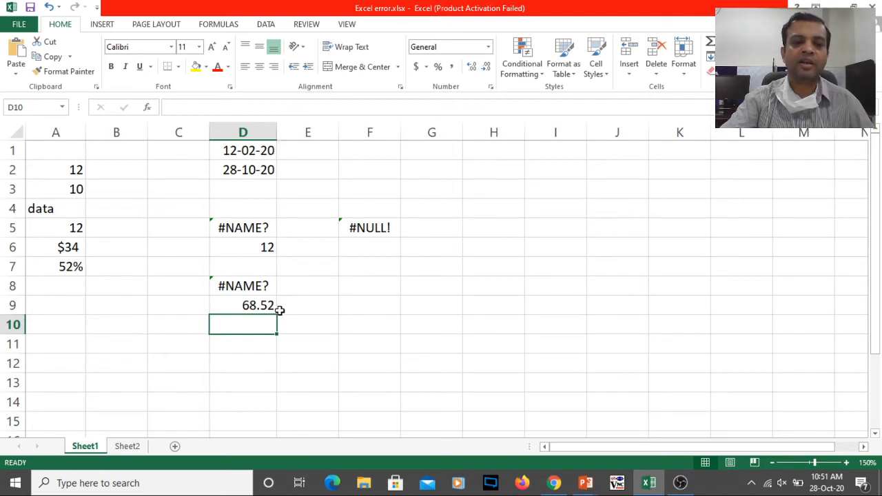
Step: Enter =sheet1!a2 in cell D10 of Sheet2 and compare it with cell A2 on Sheet1
click(141, 445)
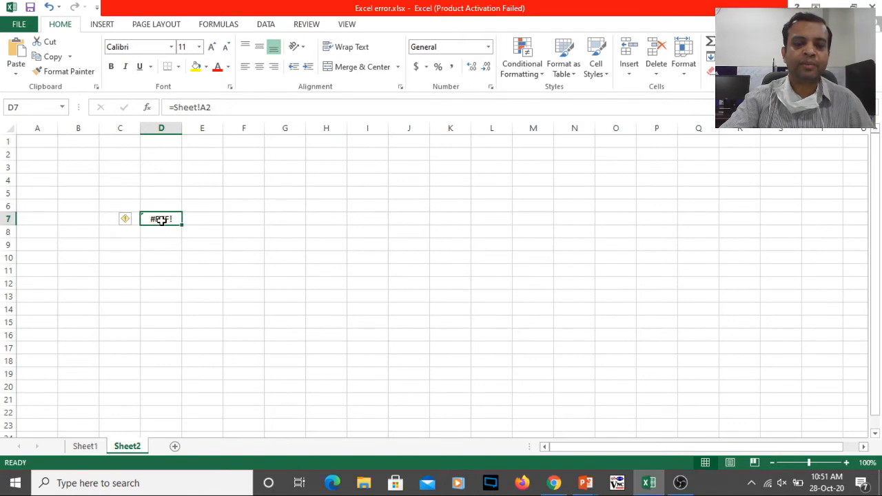
click(158, 259)
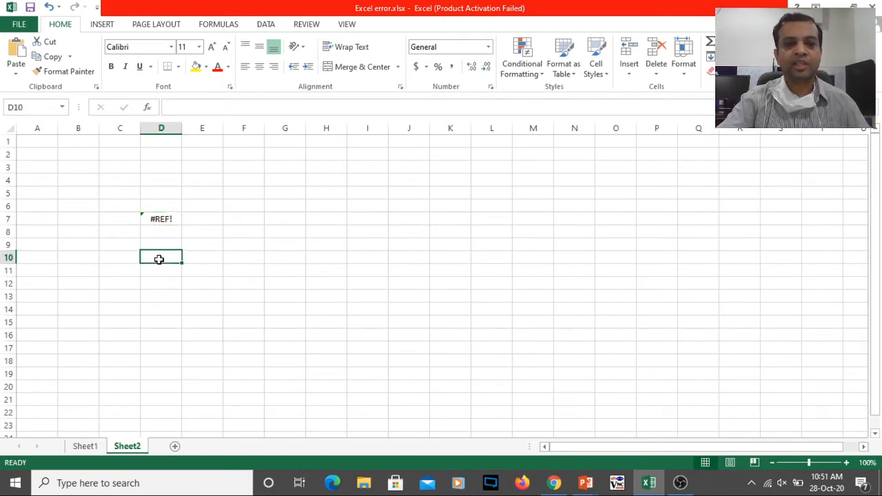
text(=)
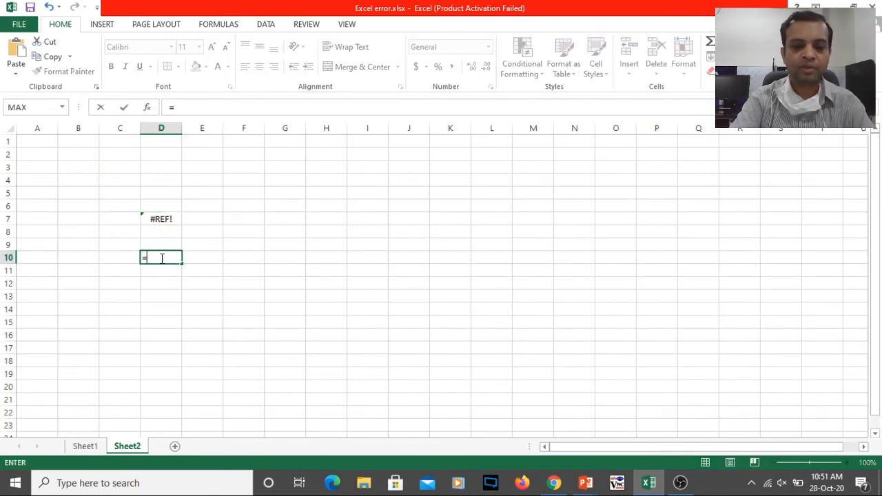
text(sheet1)
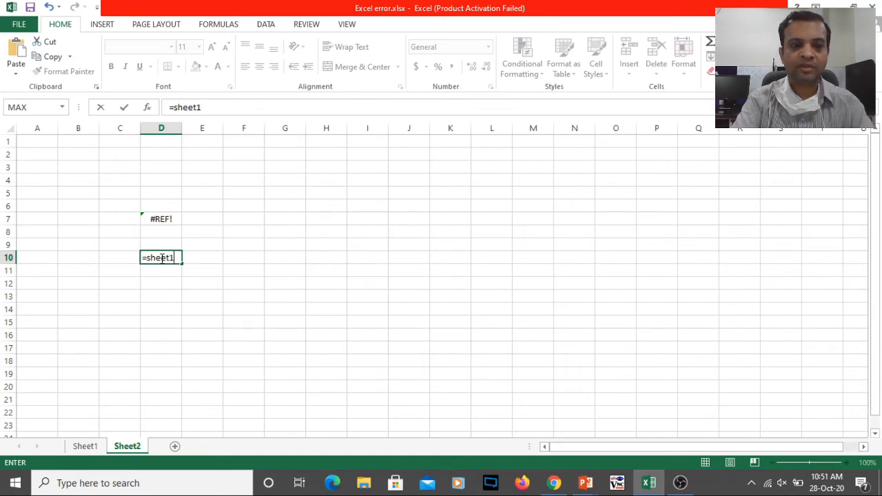
text(!a2)
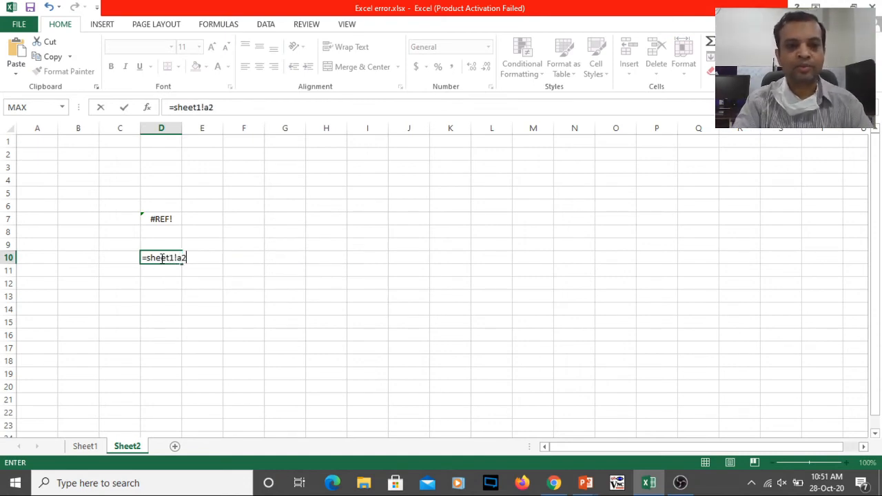
key(Return)
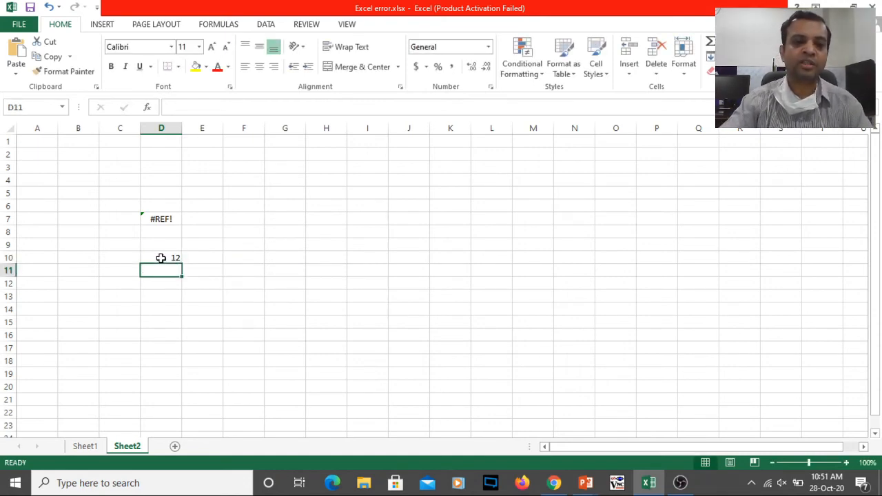
click(85, 446)
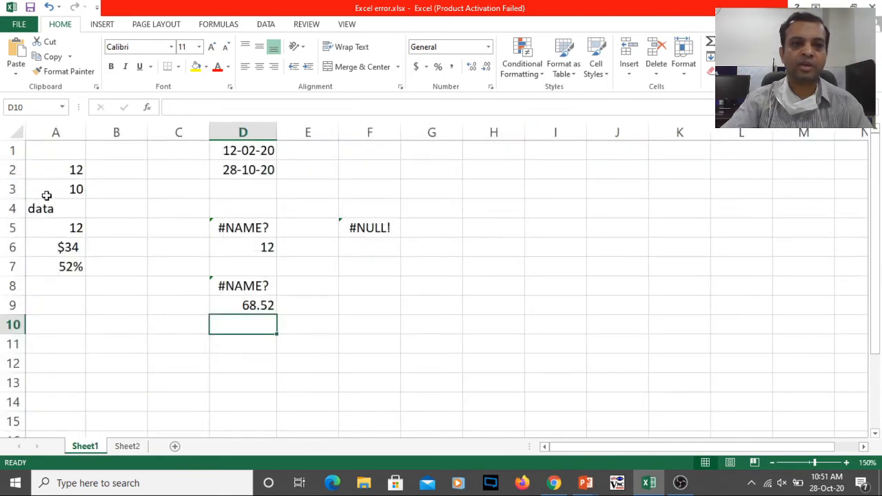
click(58, 169)
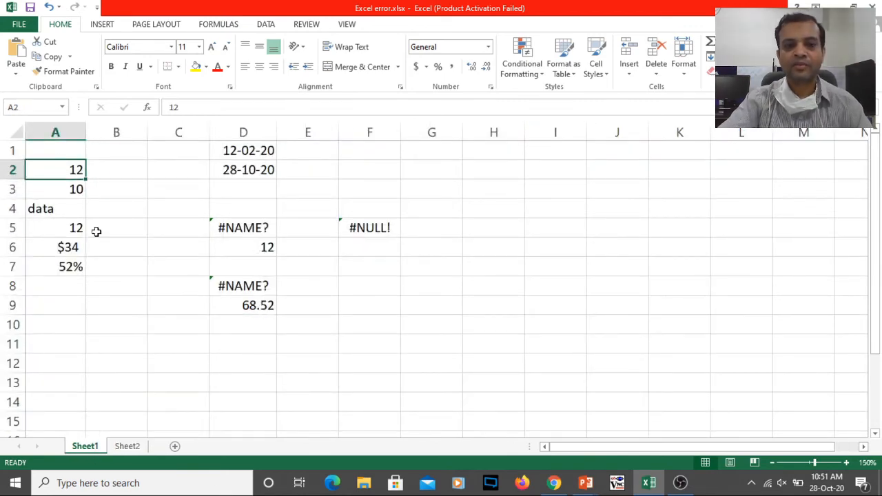
click(127, 446)
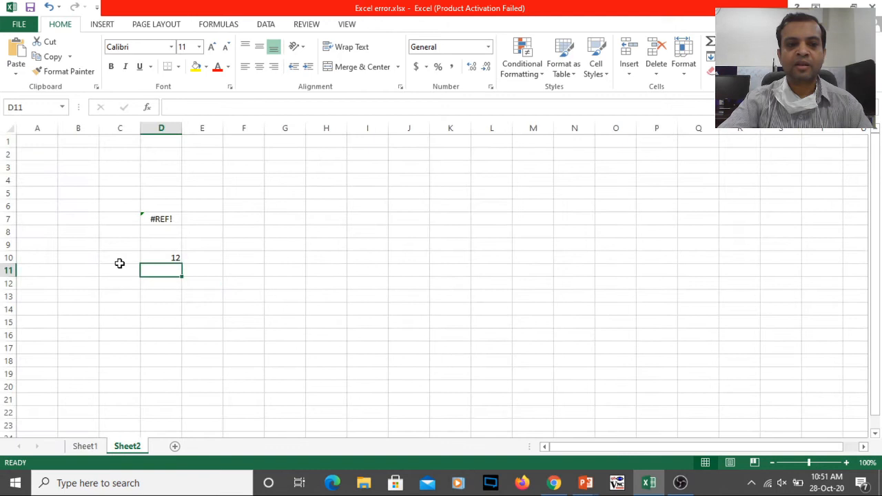
click(162, 259)
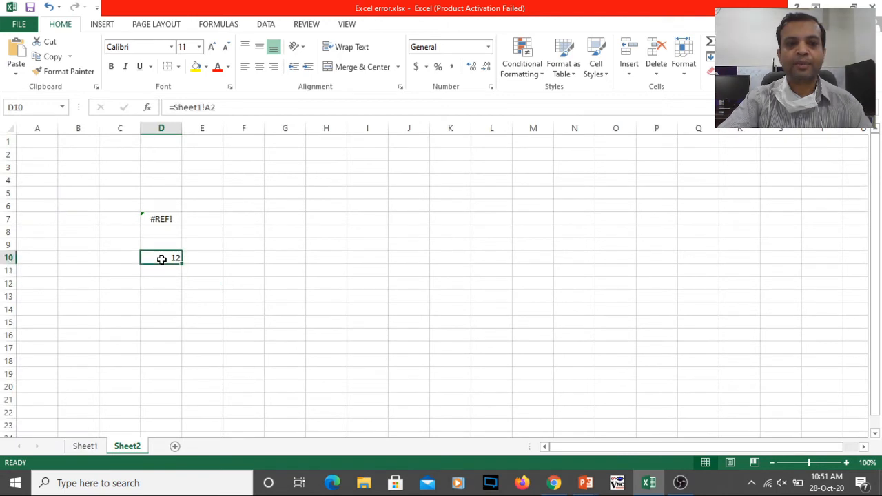
Step: Change the formula in cell D10 of Sheet2 to =Sheet!A2, dismiss the file selection dialog and check the cell
click(199, 108)
key(BackSpace)
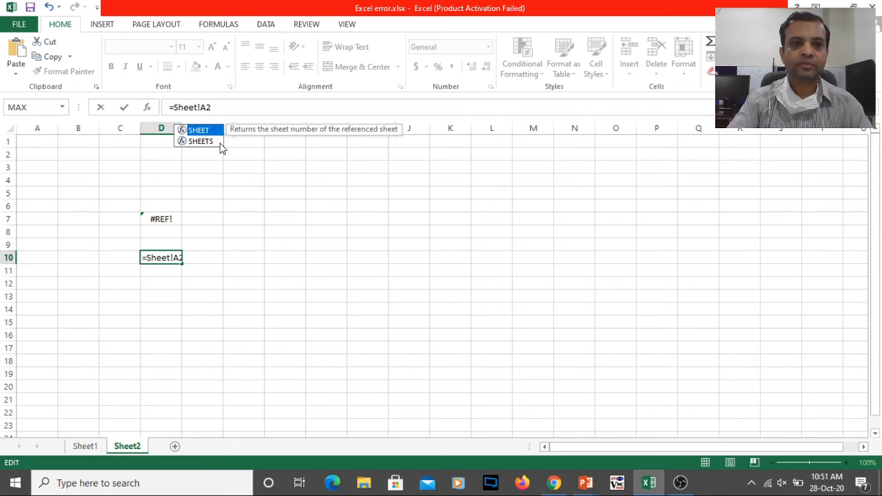
key(Return)
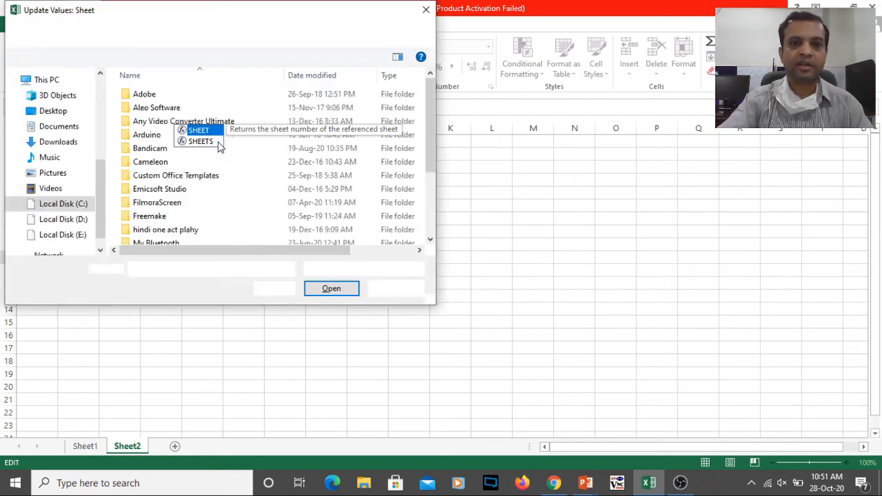
click(392, 289)
click(268, 311)
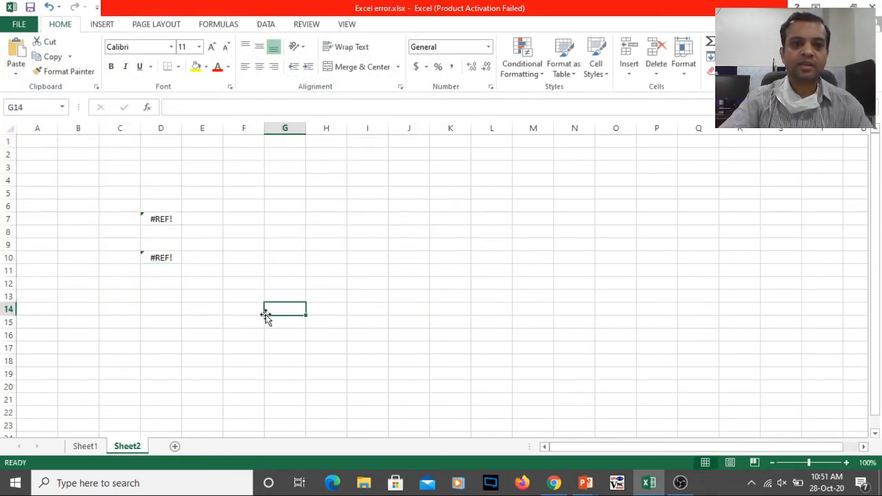
click(151, 259)
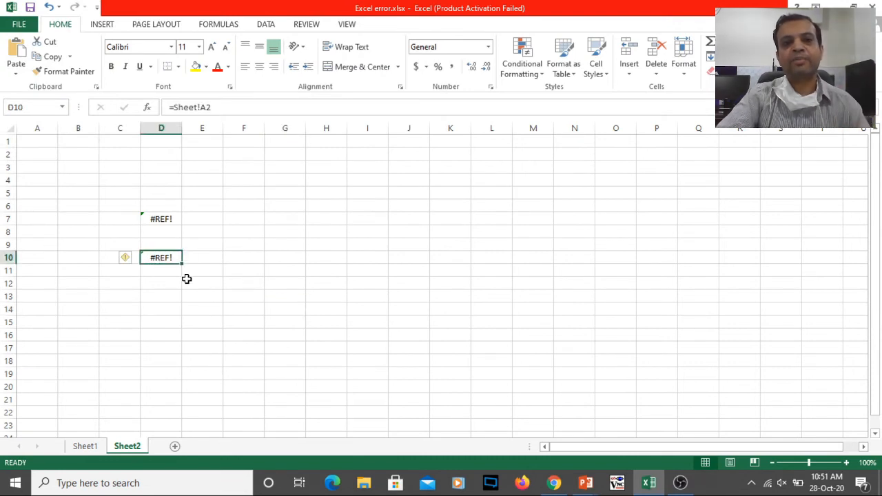
Step: Change the formula in cell D10 to the misspelled sheet reference =Shet1!A2 and dismiss the file selection dialog
click(195, 108)
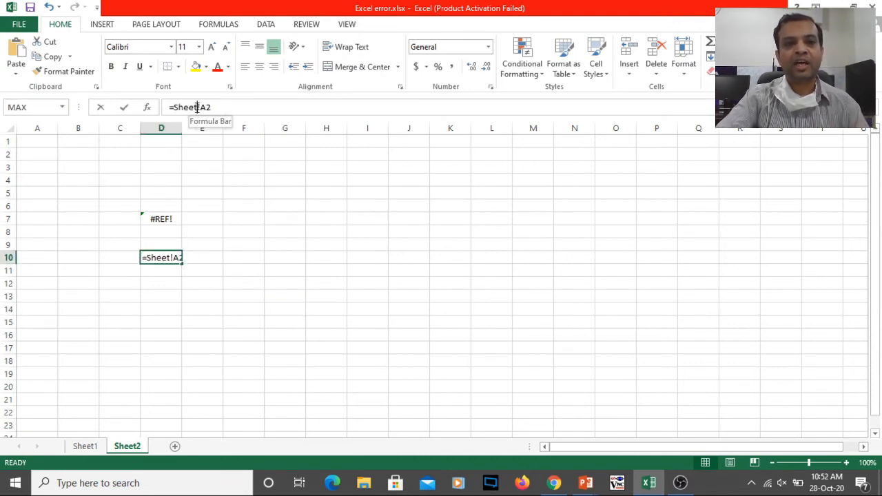
text(1)
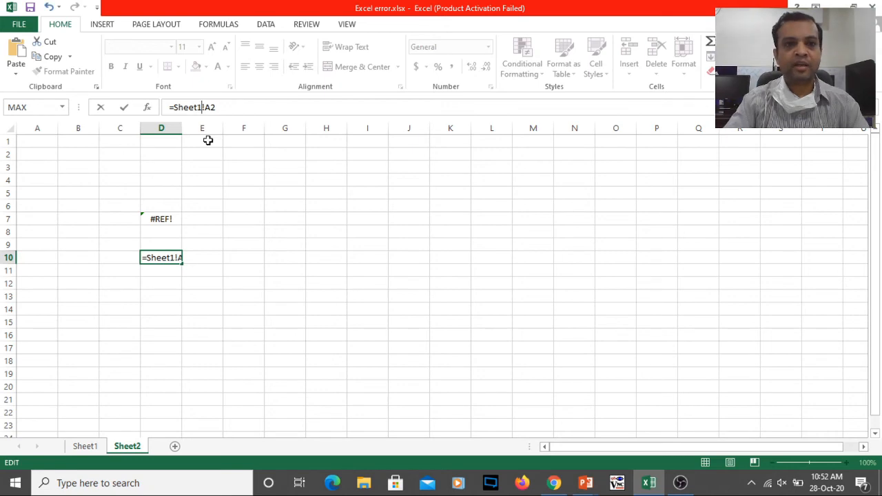
key(Left)
key(Left)
key(BackSpace)
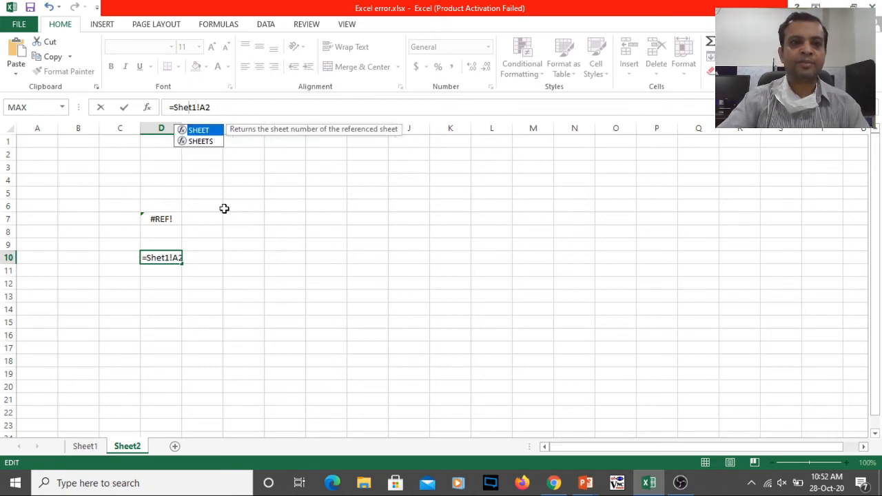
key(Return)
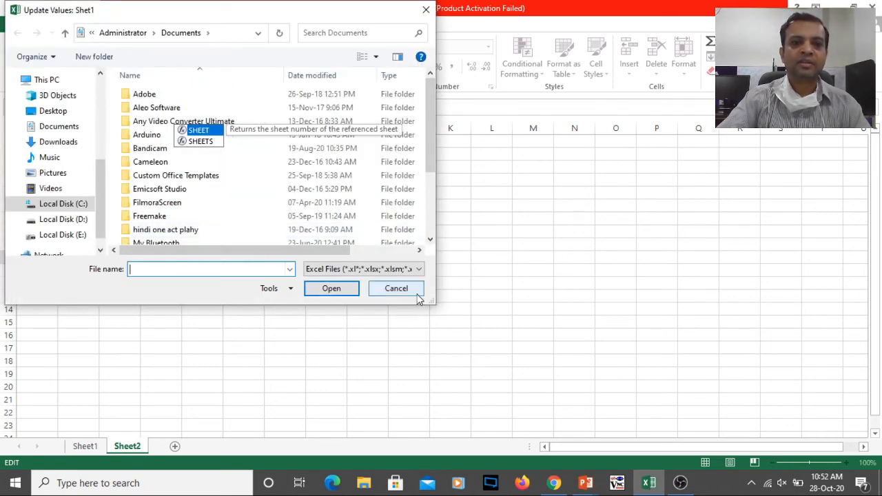
click(396, 290)
click(244, 205)
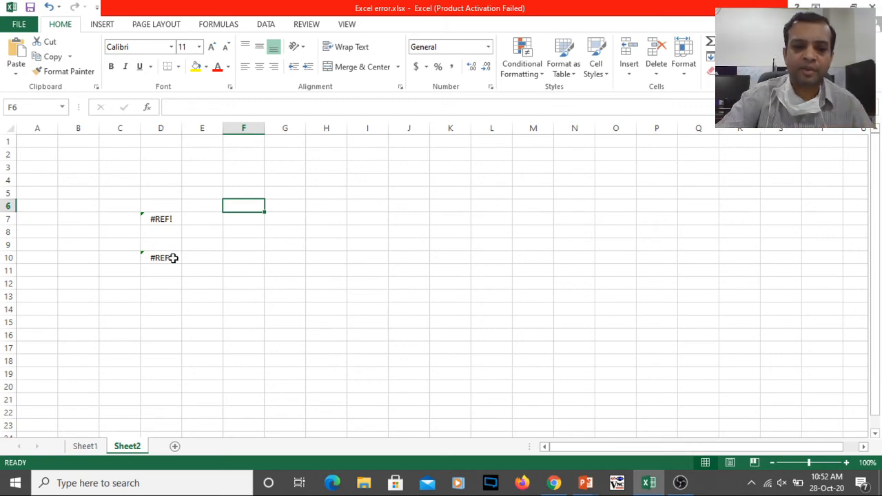
Step: Open Sheet1, review the two error table slides in PowerPoint and return to the Excel workbook
click(86, 447)
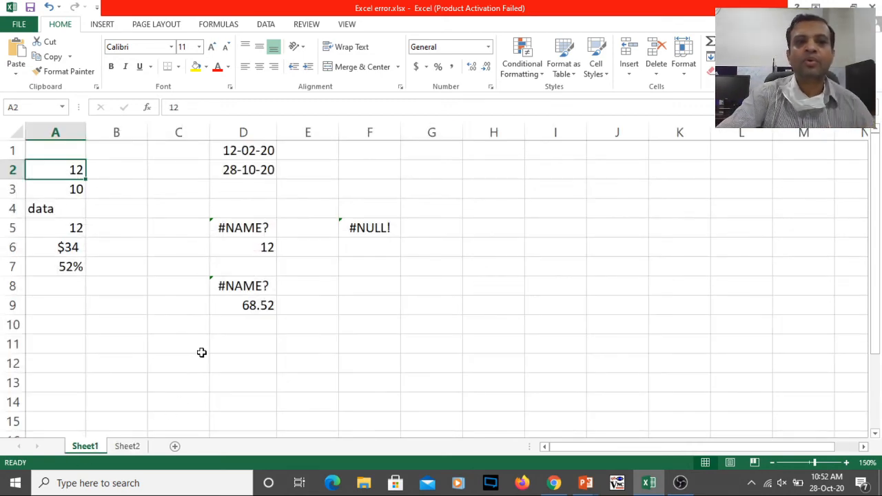
click(584, 482)
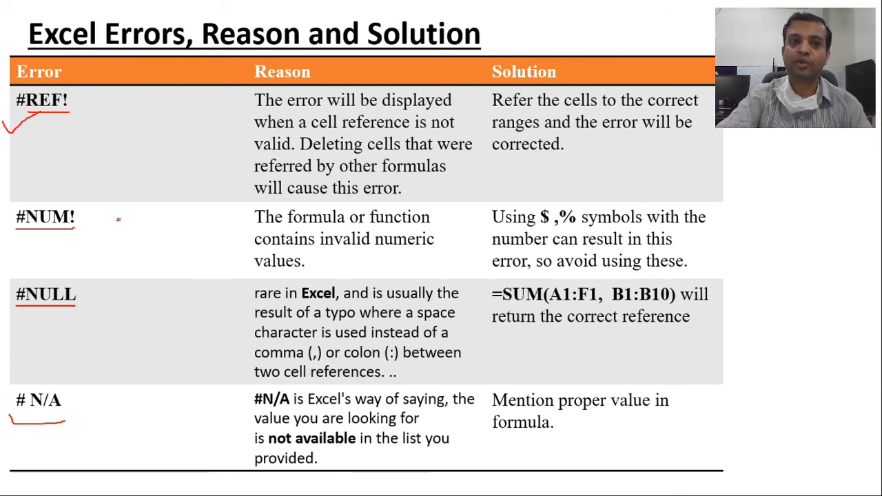
key(Left)
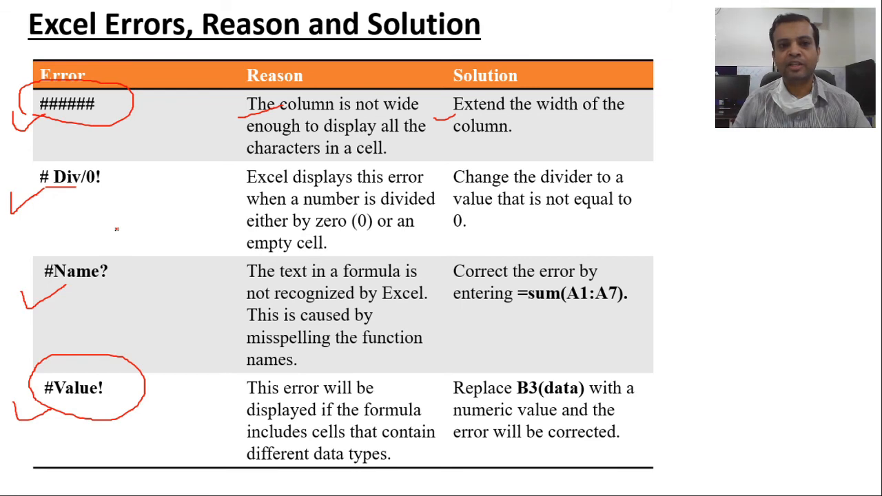
key(alt+Tab)
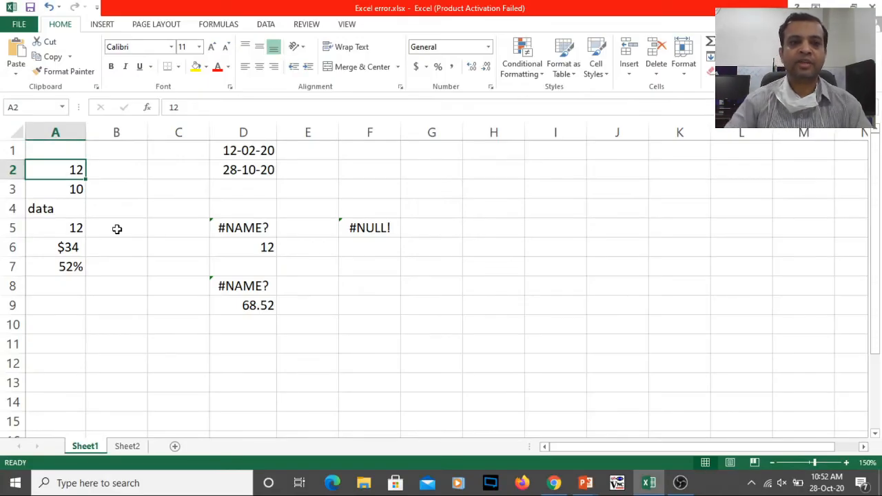
Step: Enter the division by zero formula =12/0 in cell F7 of Sheet1
click(378, 260)
text(=)
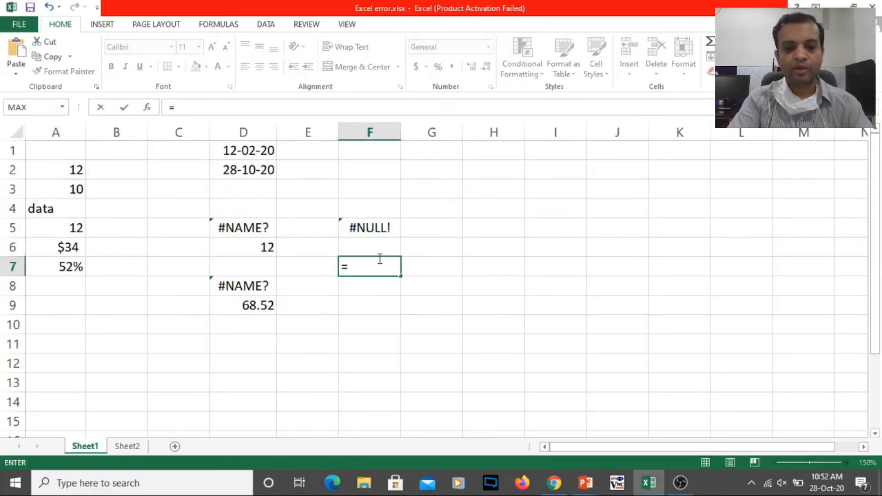
text(12/0)
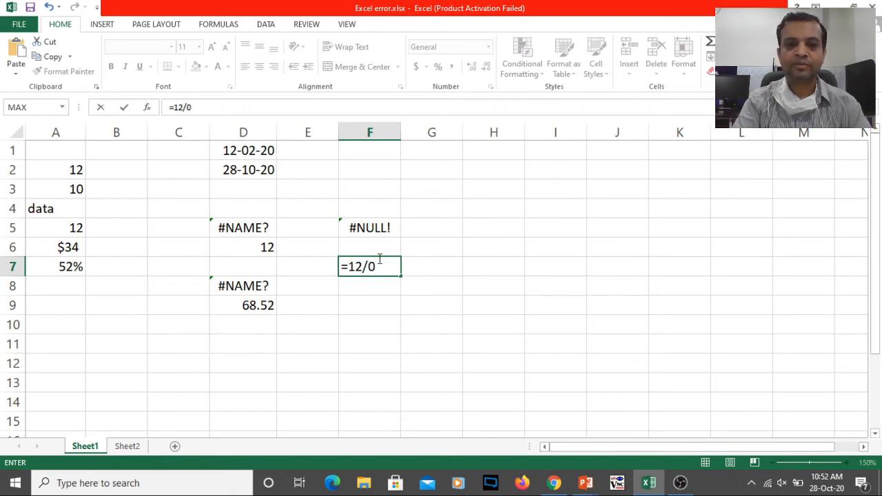
key(Return)
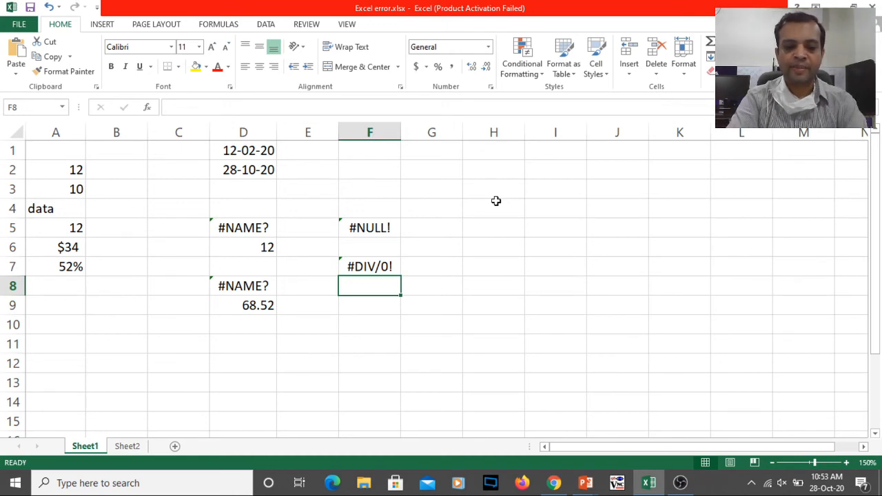
Step: Try to enter =round(20#,2) in cell F8, with an invalid character after the number
text(=round)
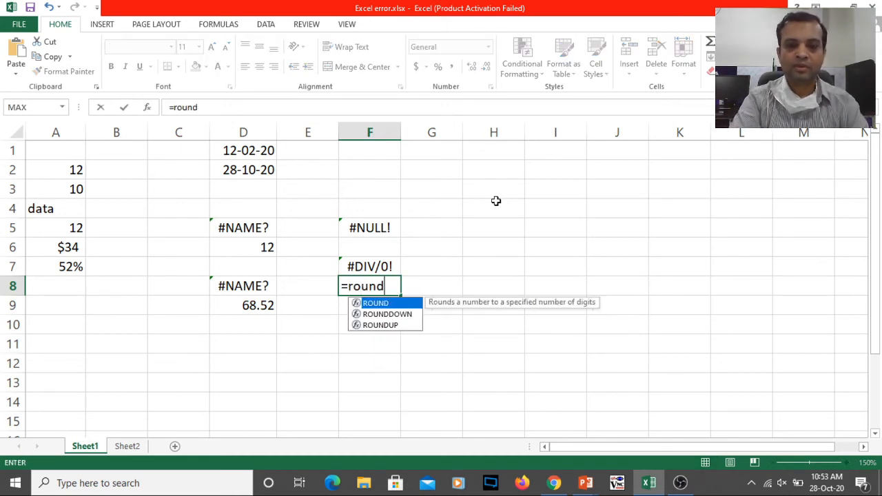
text(()
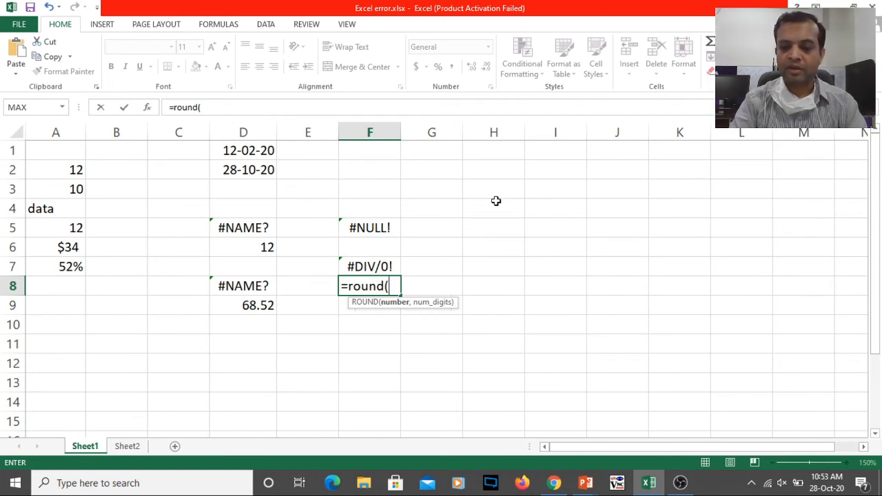
text(20)
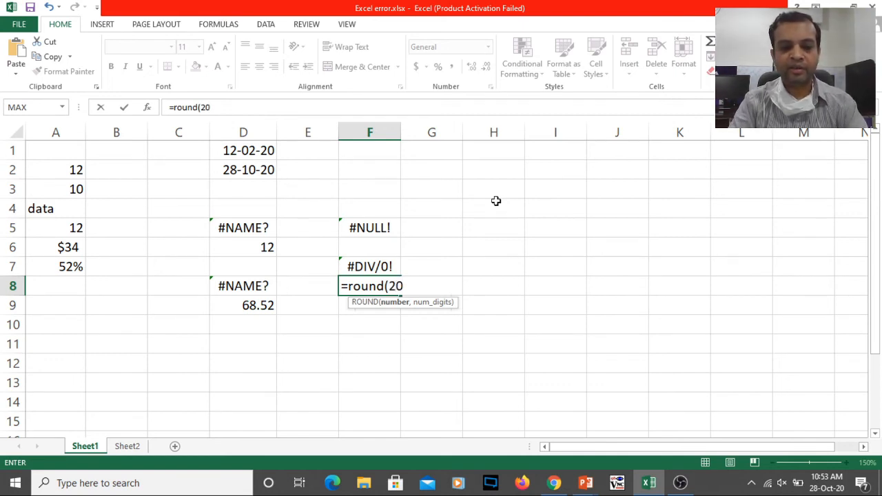
text(3)
key(BackSpace)
text(#)
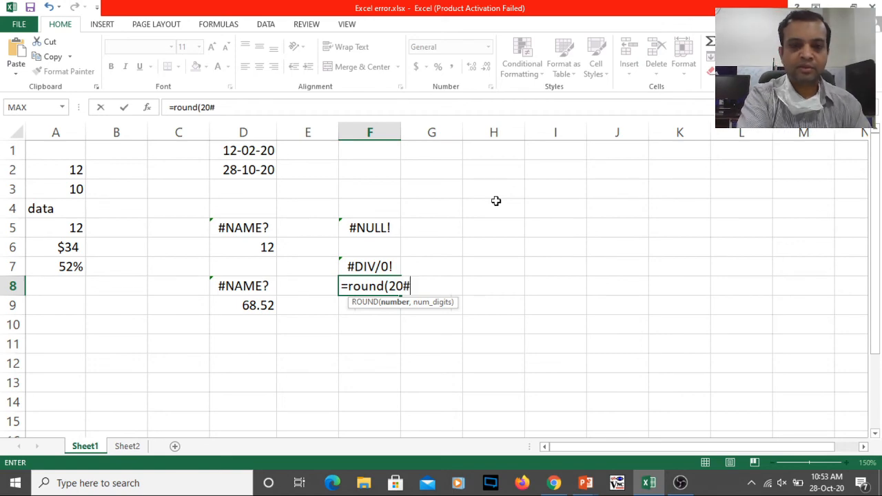
text(,2))
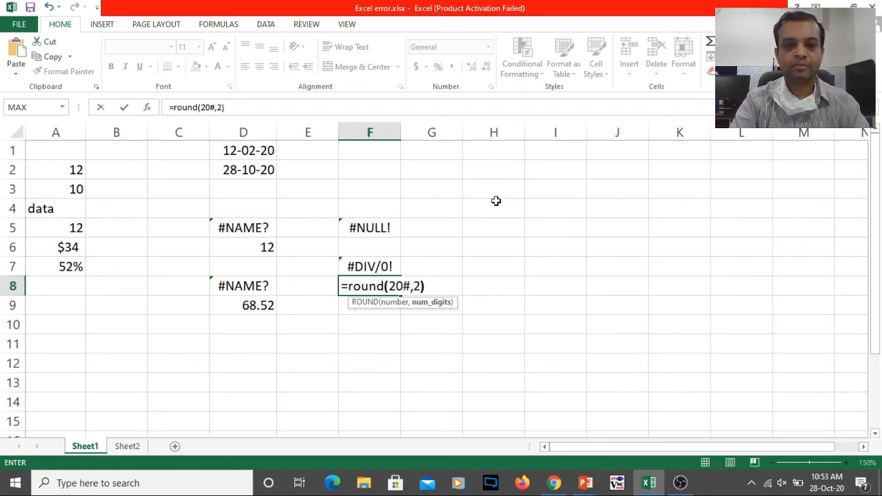
key(Return)
key(Return)
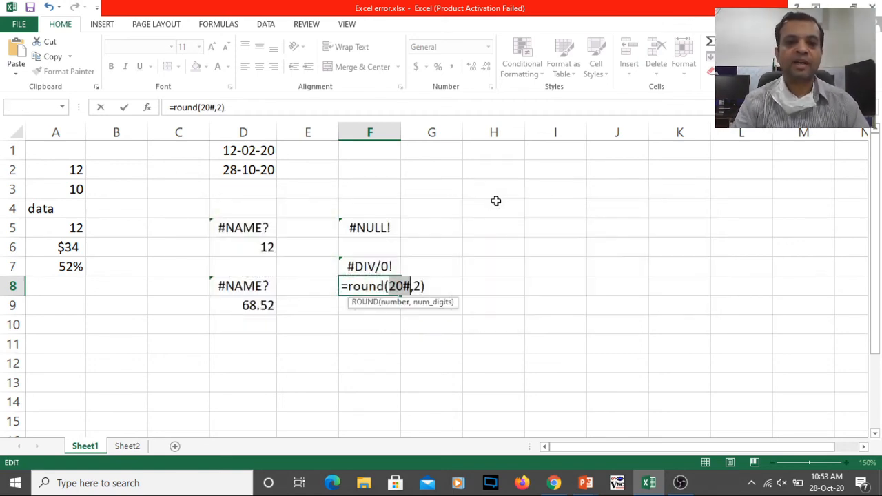
Step: Move the # in front of the number in cell F8 and try to enter =round(#20,2)
key(Right)
key(Left)
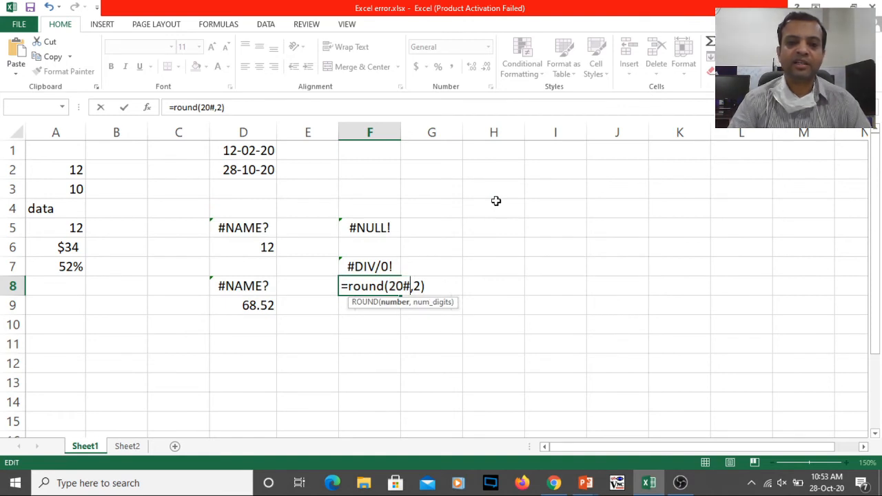
key(BackSpace)
key(Left)
key(Left)
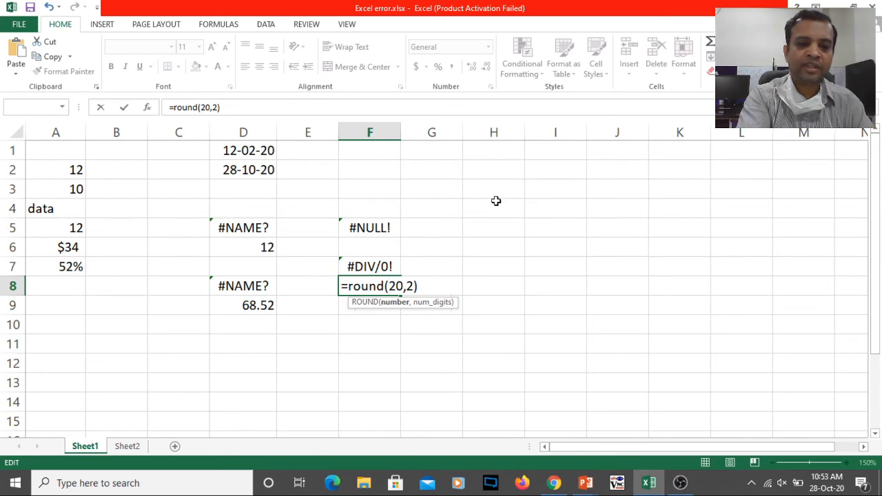
text(#)
key(Return)
key(Return)
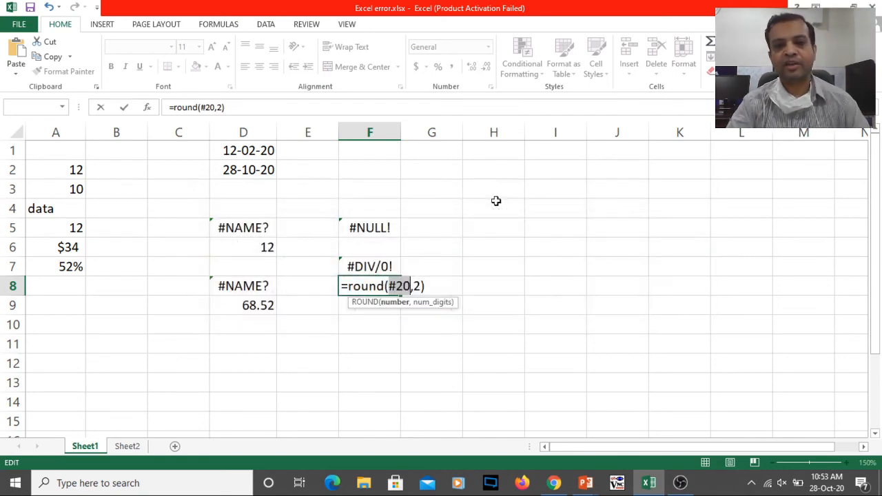
Step: Replace the number argument in cell F8 with text and enter =round(Welcome,2)
key(BackSpace)
key(BackSpace)
key(BackSpace)
key(BackSpace)
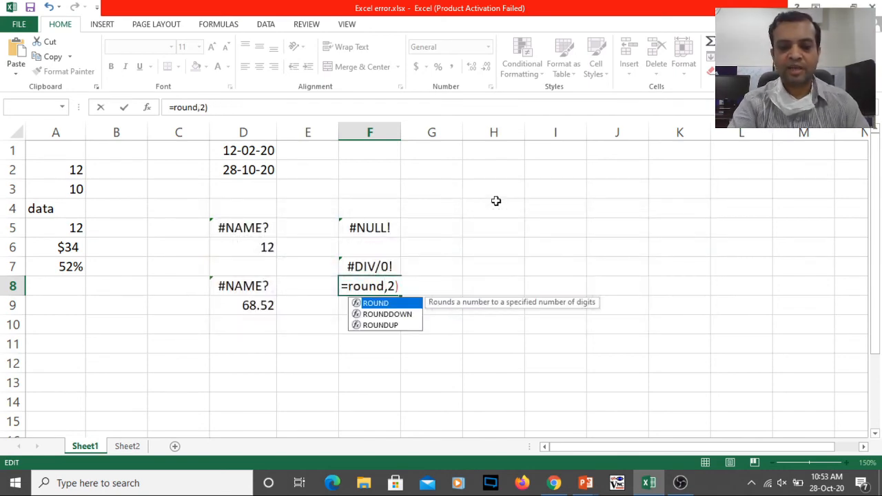
text((Welcome)
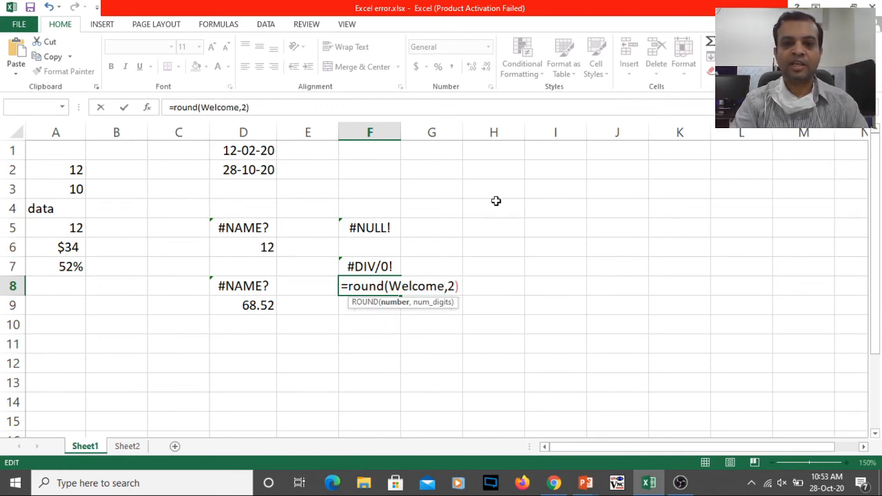
key(Return)
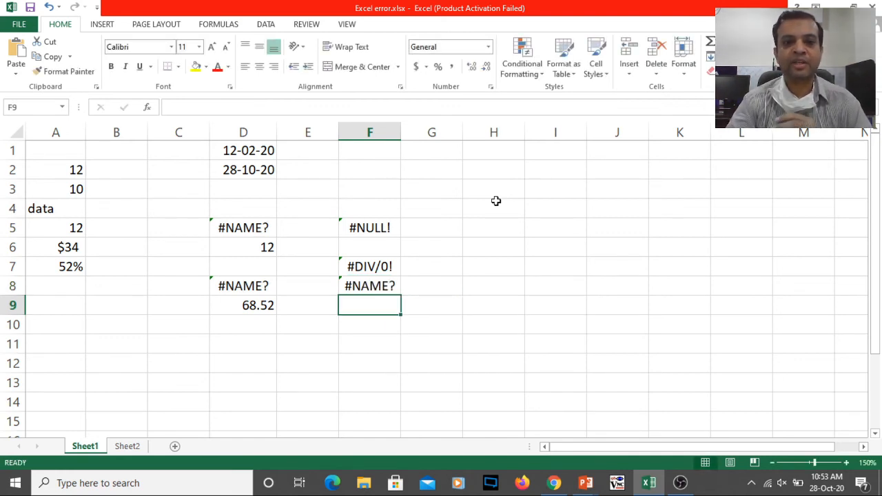
Step: Examine the function name and the Welcome argument of the formula in cell F8, leaving the formula without changes
key(Up)
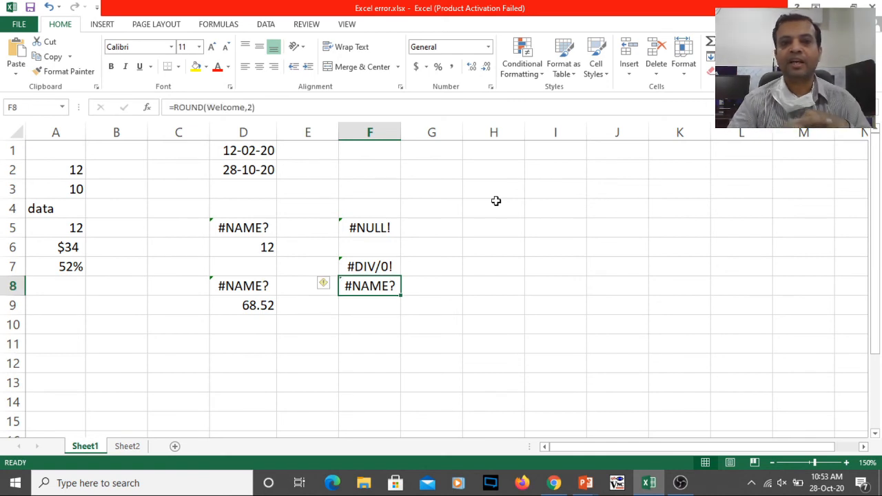
click(178, 109)
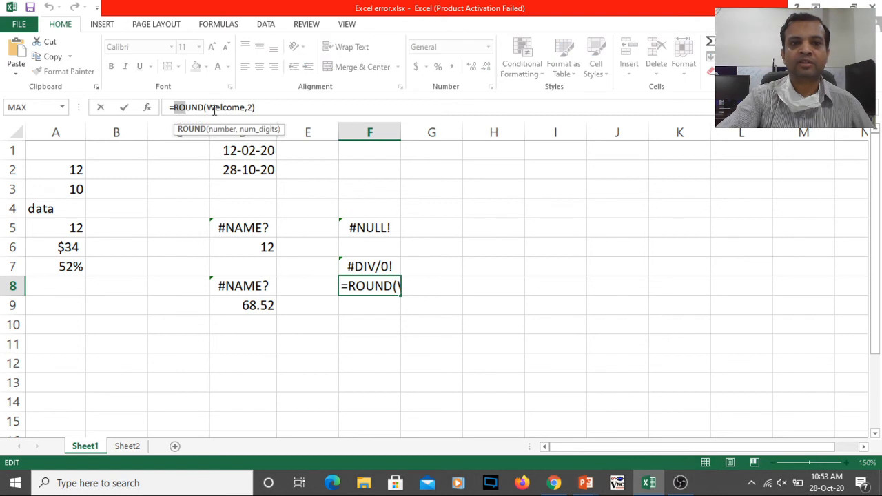
drag(205, 109, 246, 109)
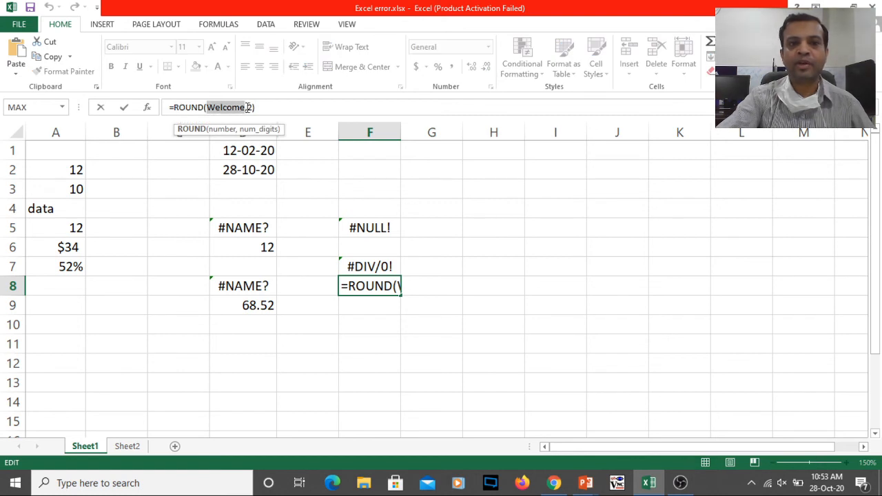
click(362, 356)
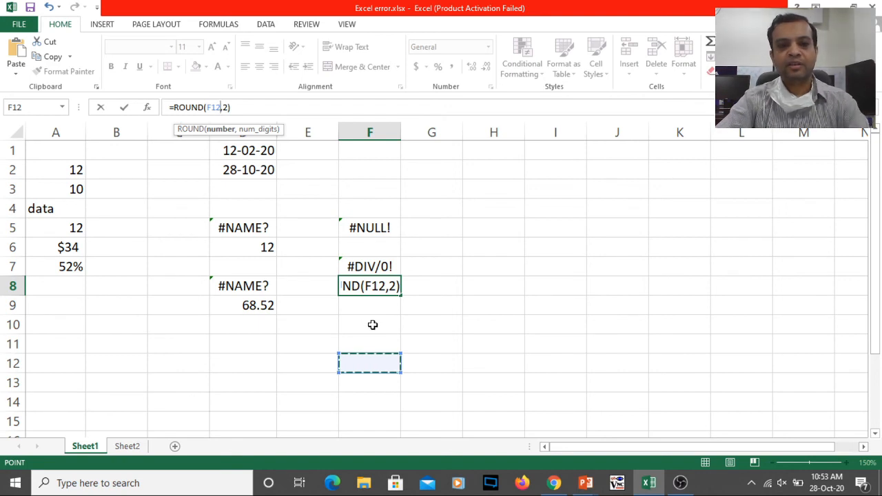
key(Escape)
click(378, 323)
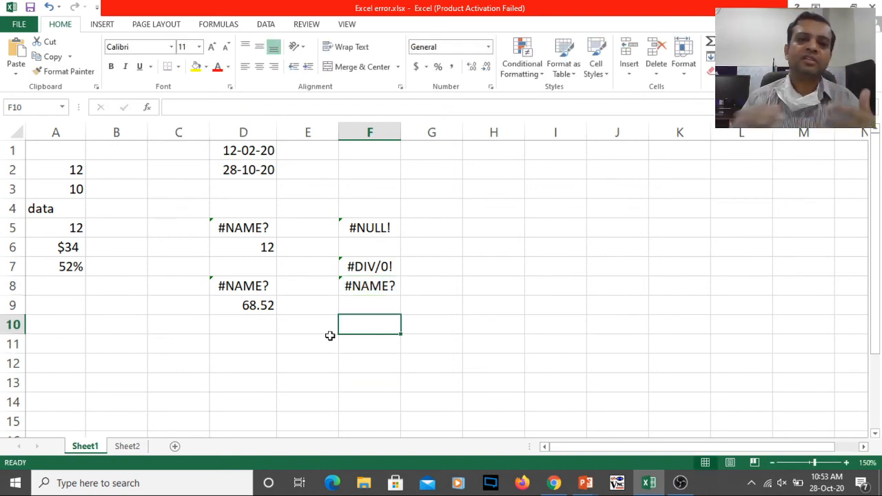
Step: Check the formula in cell F7 and switch back to the error table slide in PowerPoint
key(Up)
key(Up)
key(Up)
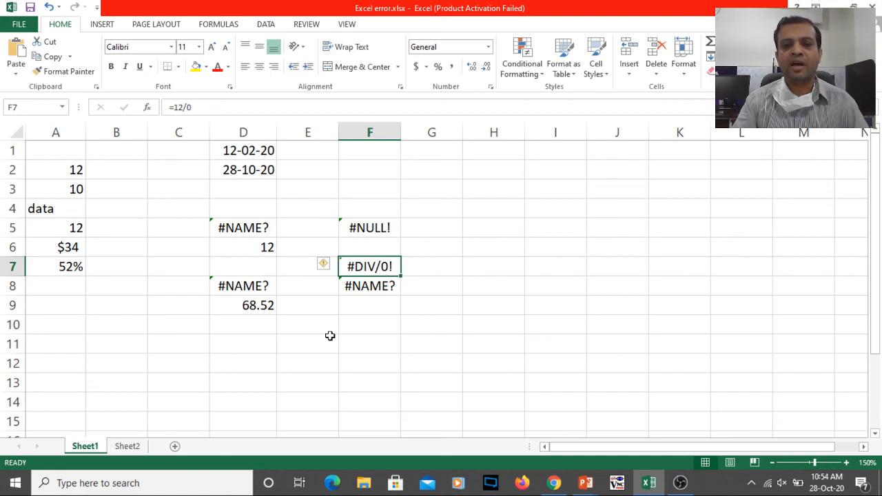
key(alt+Tab)
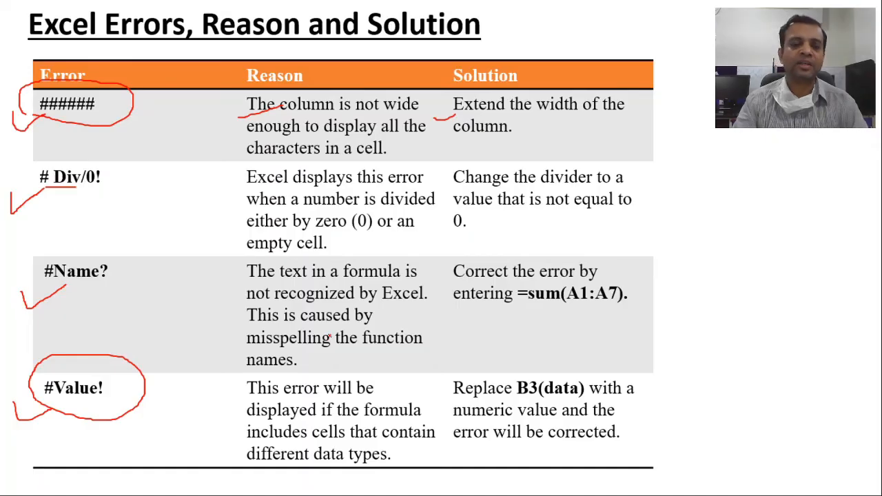